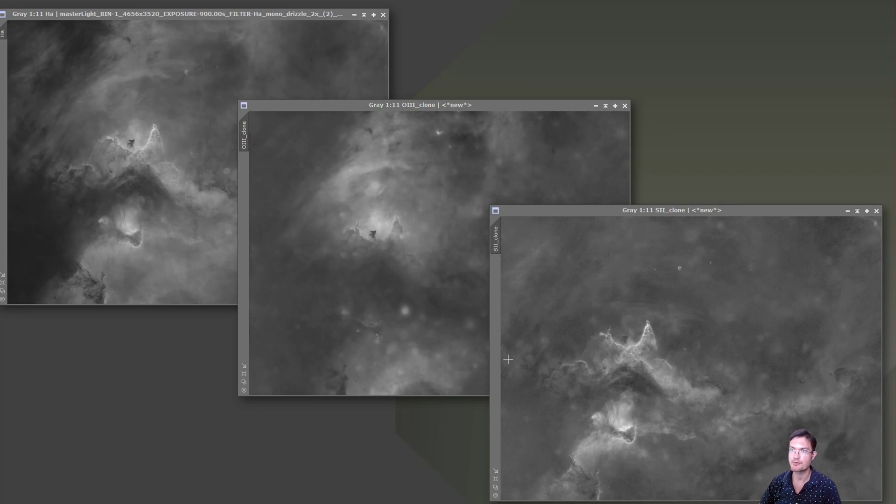
# Step: Zoom into the Ha and OIII_clone channels and read pixel values across the OIII nebula
pyautogui.click(97, 156)
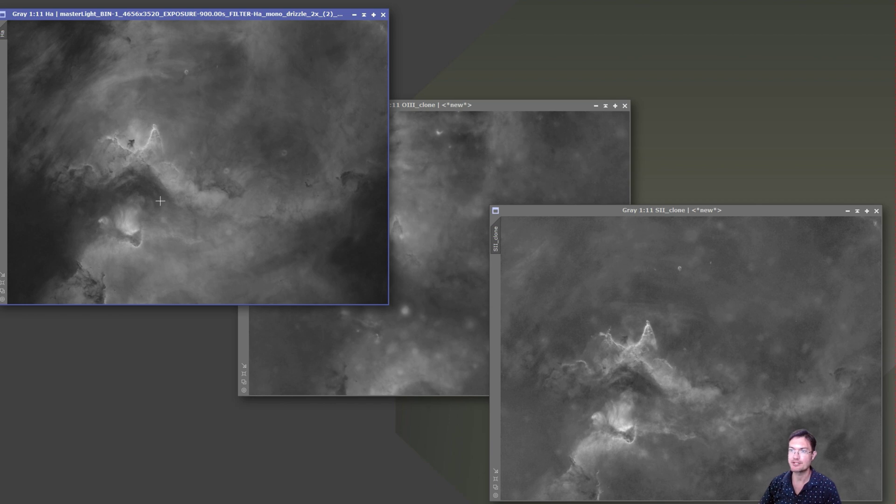
pyautogui.scroll(6, 124, 173)
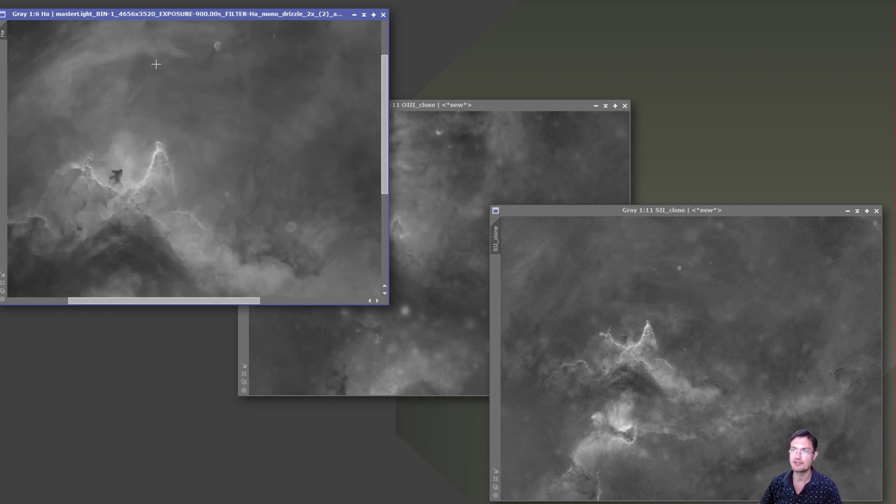
pyautogui.click(429, 208)
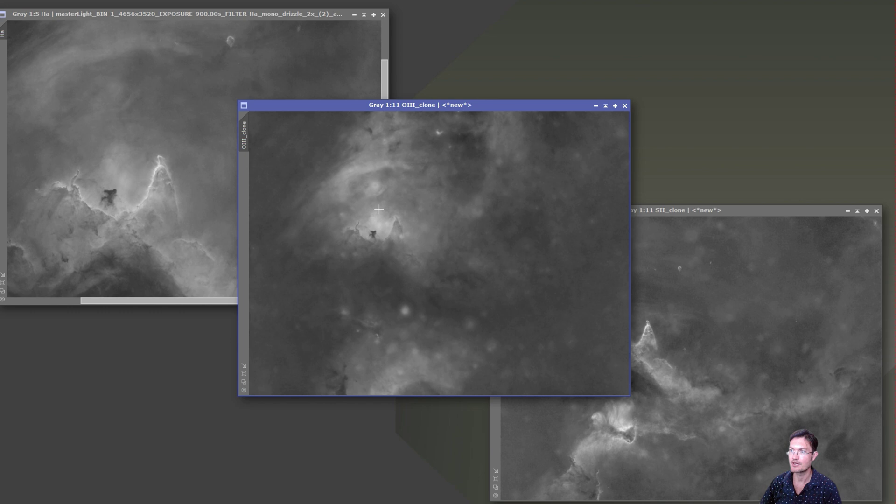
pyautogui.scroll(4, 378, 210)
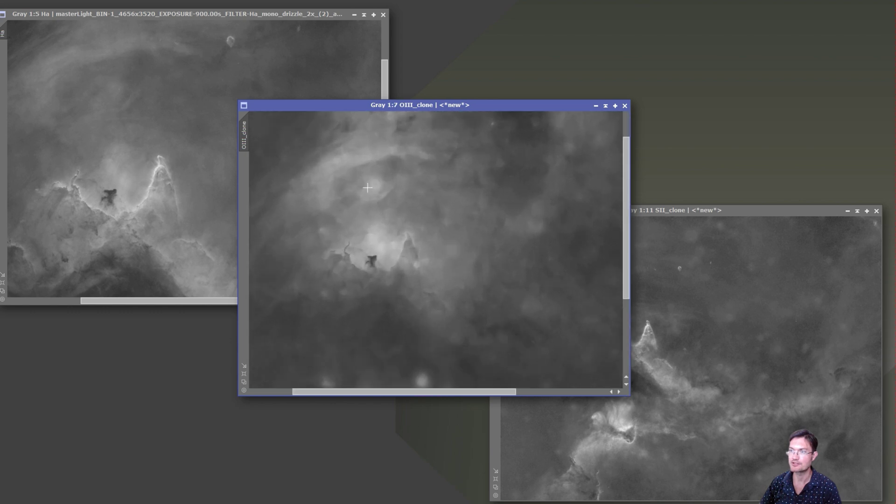
pyautogui.scroll(5, 368, 187)
pyautogui.click(400, 223)
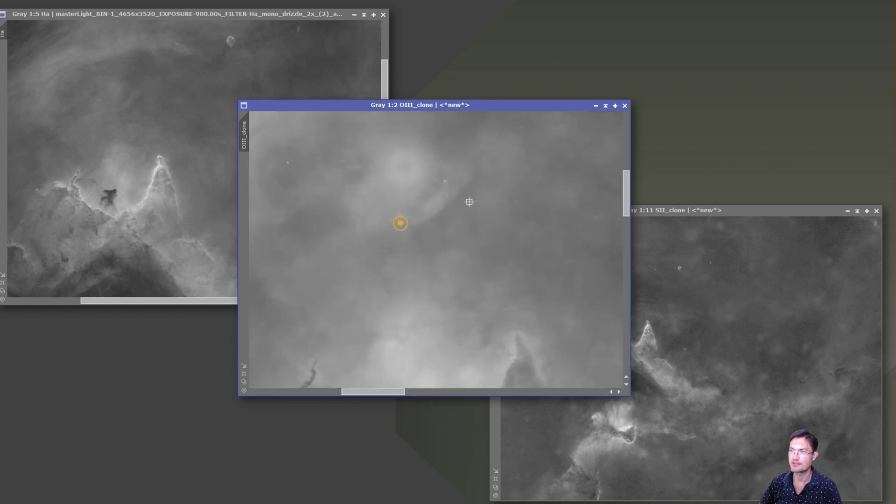
pyautogui.moveTo(469, 201); pyautogui.dragTo(464, 236)
pyautogui.scroll(-10, 464, 236)
# Step: Zoom into the SII_clone channel and compare it side by side with the Ha image
pyautogui.click(729, 364)
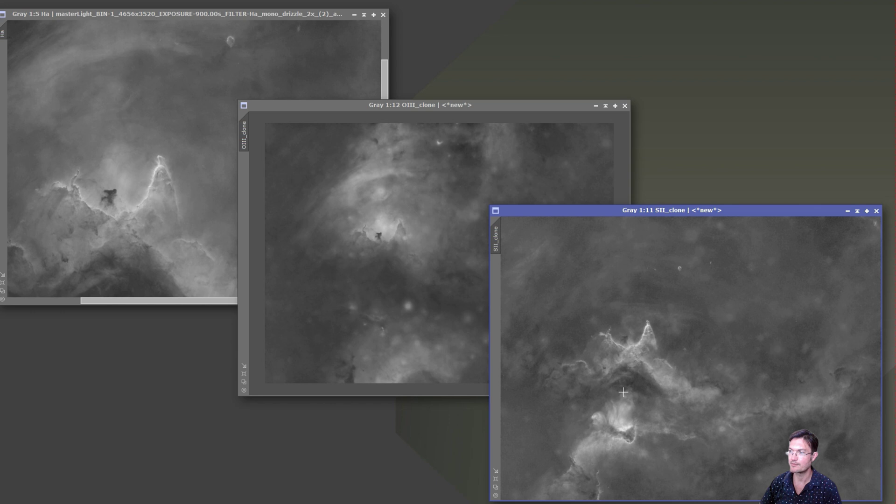
pyautogui.scroll(1, 613, 402)
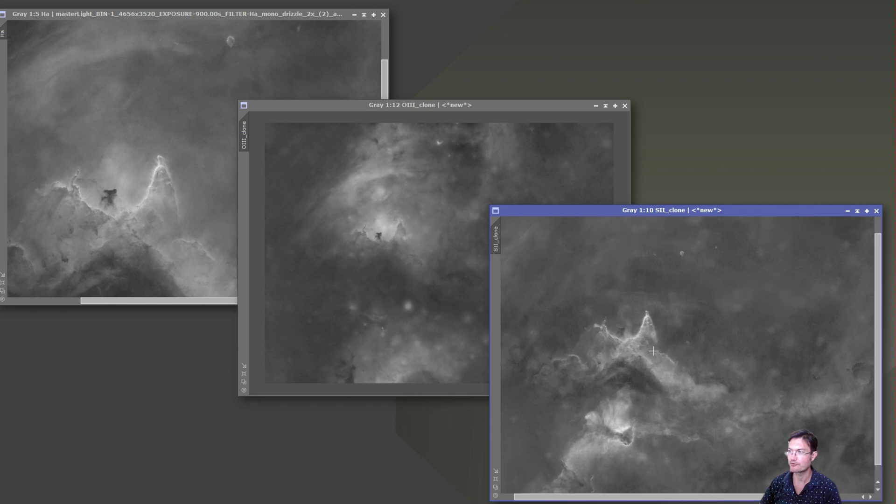
pyautogui.scroll(8, 674, 239)
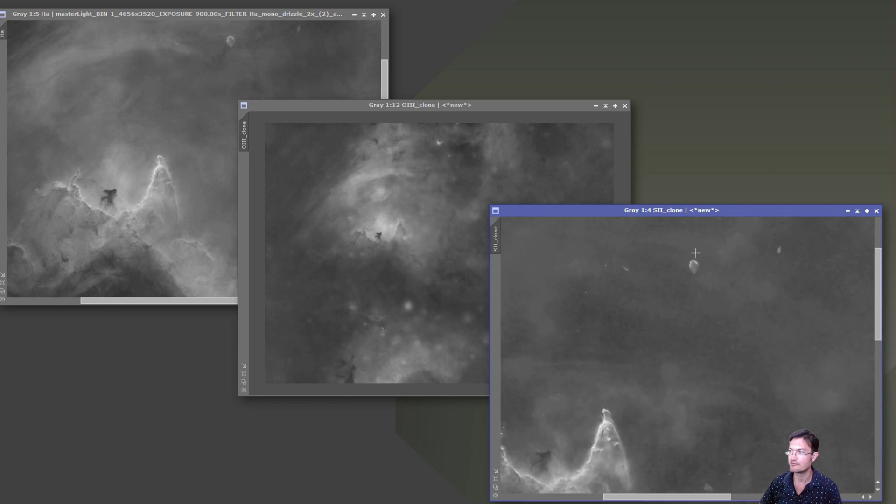
pyautogui.scroll(1, 690, 257)
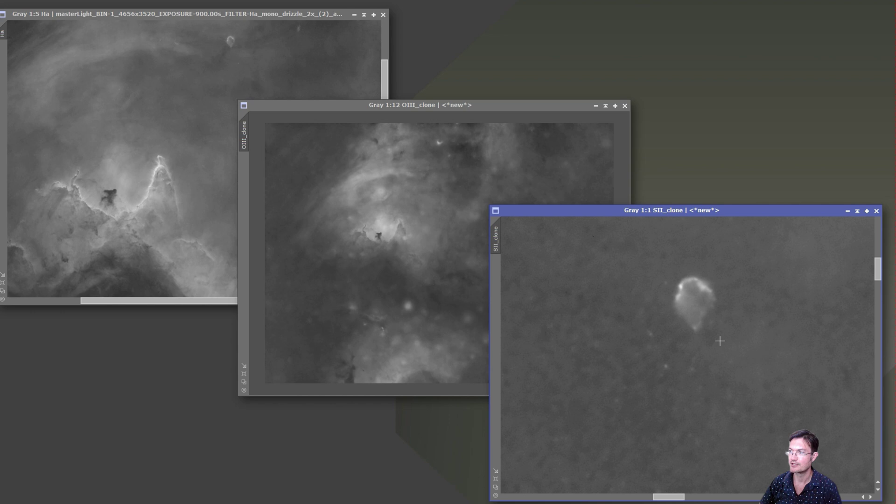
pyautogui.click(172, 96)
pyautogui.scroll(5, 231, 38)
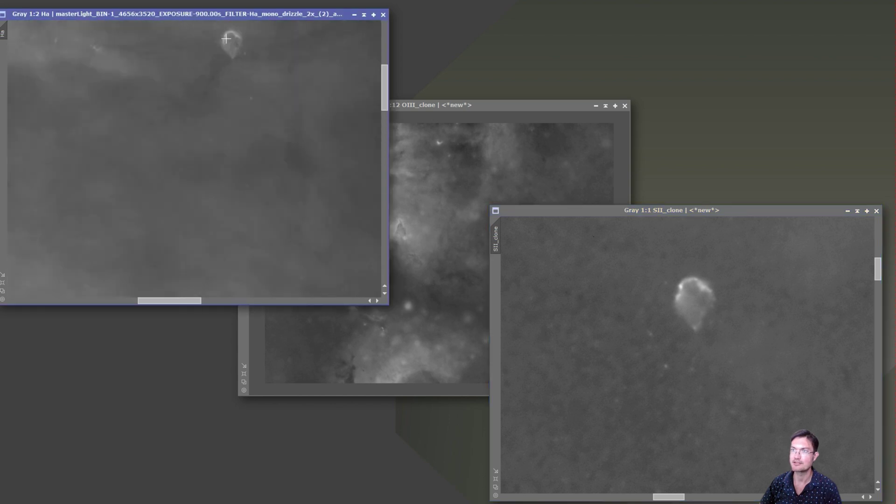
pyautogui.moveTo(385, 73); pyautogui.dragTo(384, 69)
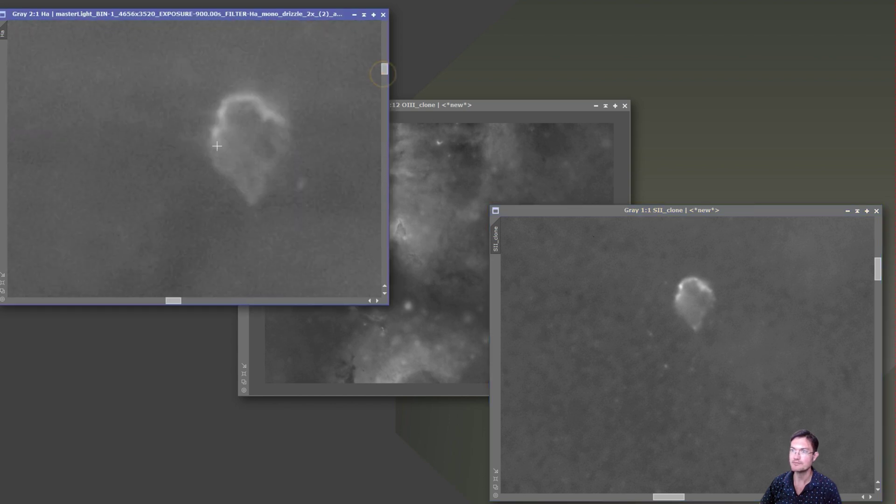
pyautogui.click(692, 304)
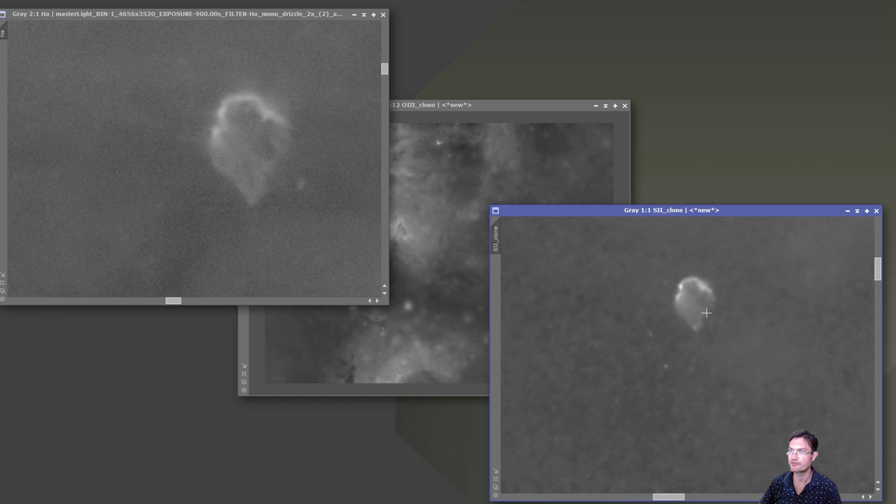
pyautogui.click(236, 179)
pyautogui.scroll(-3, 236, 180)
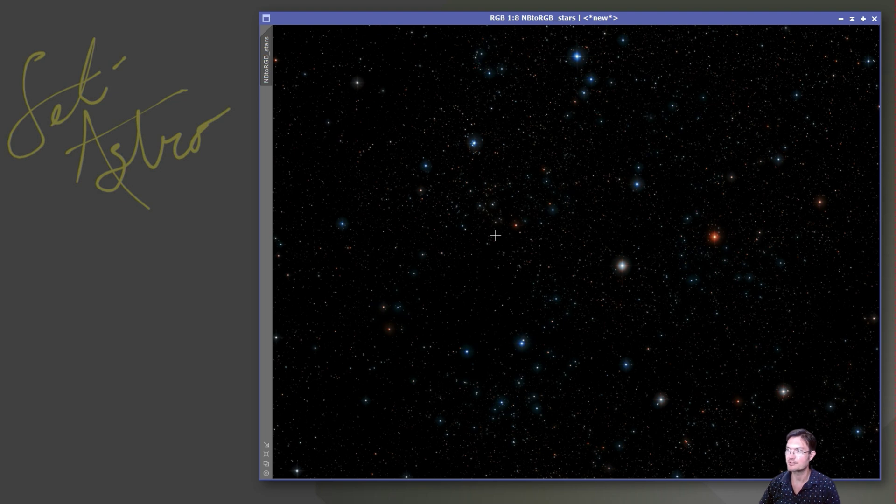
pyautogui.scroll(1, 497, 223)
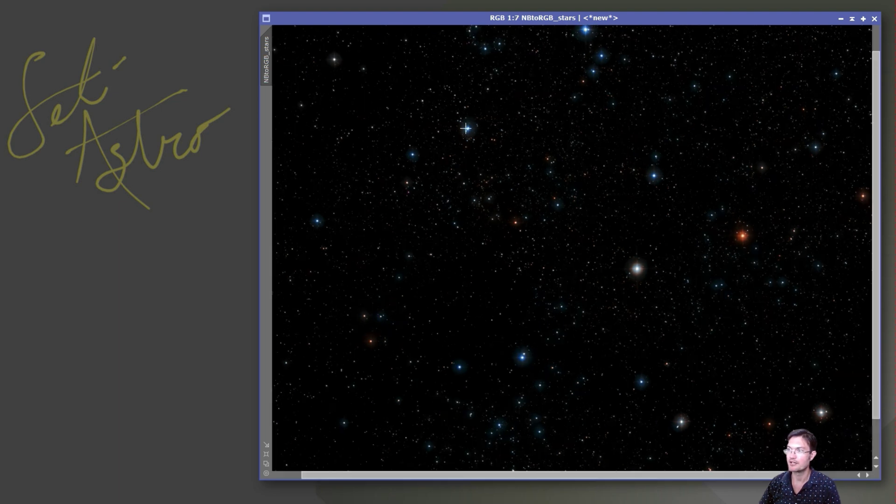
pyautogui.scroll(4, 466, 128)
pyautogui.moveTo(491, 141)
pyautogui.mouseDown()
pyautogui.moveTo(493, 166)
pyautogui.moveTo(471, 156)
pyautogui.moveTo(494, 158)
pyautogui.mouseUp()
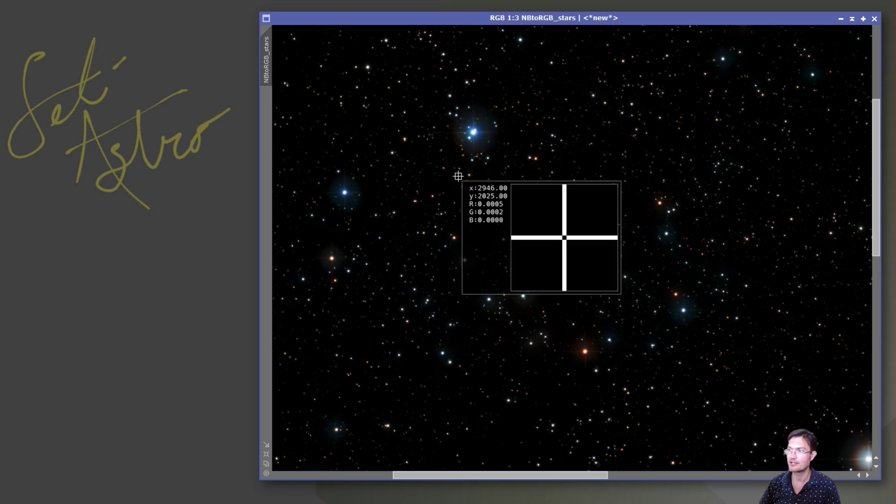
pyautogui.moveTo(458, 176); pyautogui.dragTo(512, 143)
pyautogui.scroll(1, 589, 364)
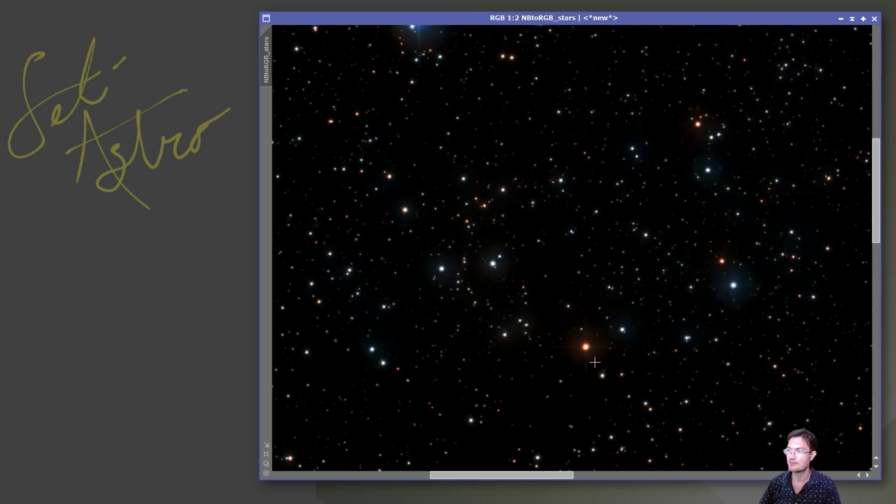
pyautogui.scroll(1, 595, 363)
pyautogui.moveTo(574, 298); pyautogui.dragTo(574, 359)
pyautogui.moveTo(518, 334)
pyautogui.mouseDown()
pyautogui.moveTo(621, 327)
pyautogui.moveTo(582, 296)
pyautogui.moveTo(576, 364)
pyautogui.moveTo(575, 319)
pyautogui.moveTo(586, 359)
pyautogui.moveTo(512, 325)
pyautogui.mouseUp()
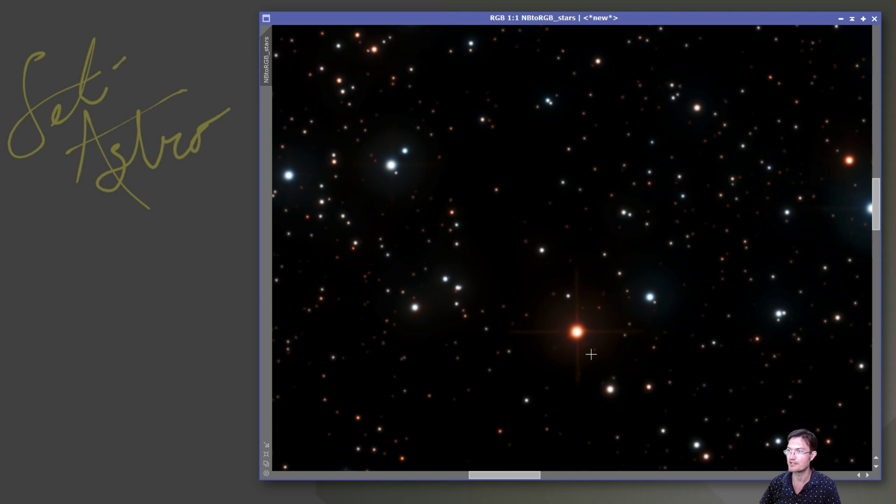
pyautogui.scroll(-3, 589, 359)
pyautogui.scroll(-2, 587, 373)
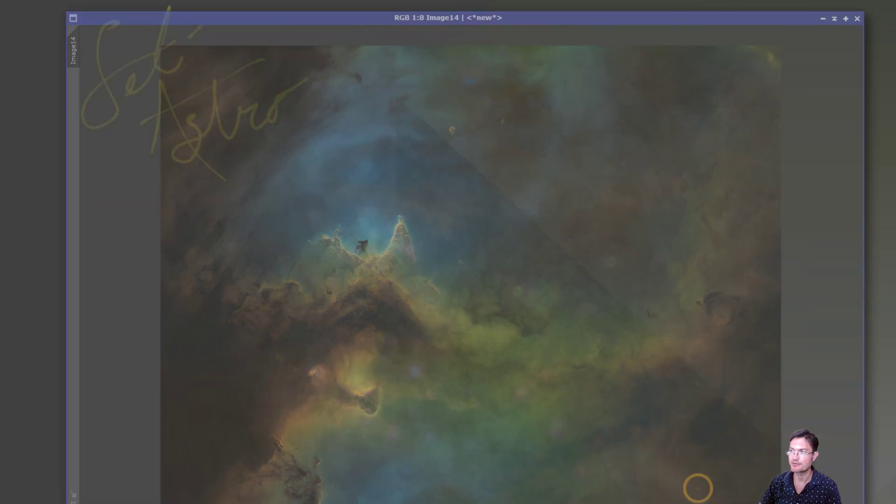
pyautogui.scroll(1, 576, 294)
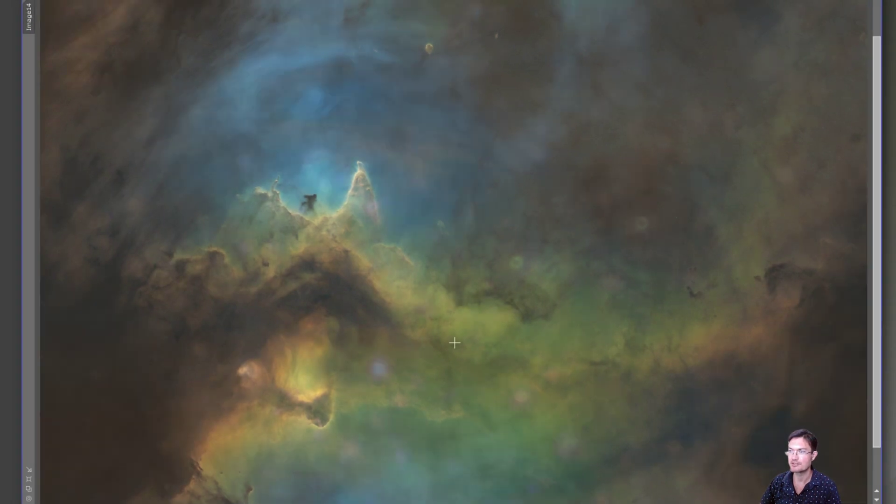
pyautogui.scroll(-2, 422, 322)
pyautogui.scroll(1, 419, 319)
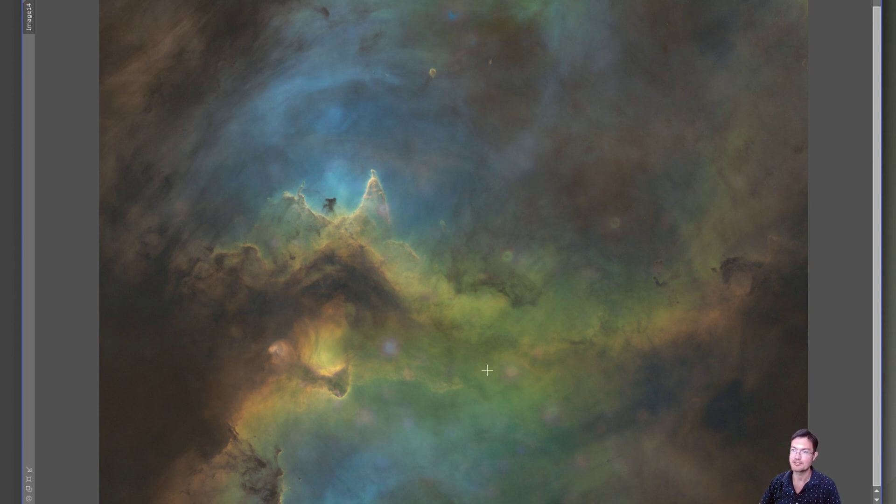
pyautogui.scroll(1, 280, 372)
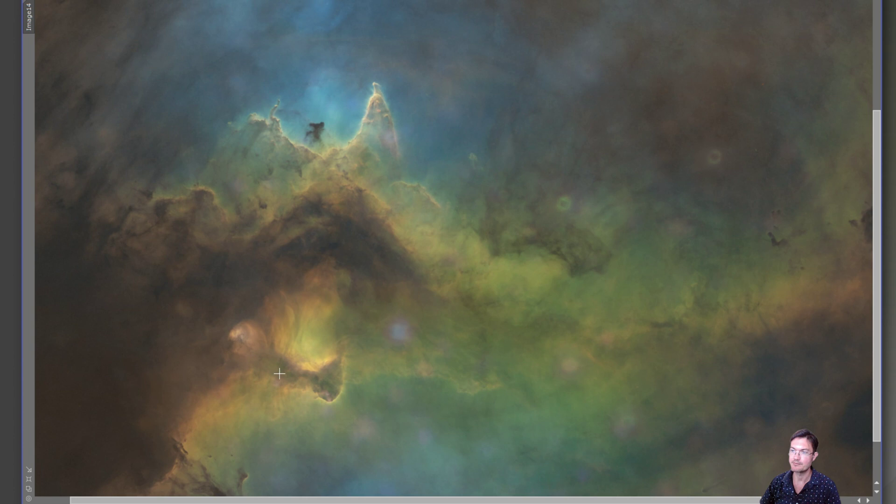
pyautogui.scroll(1, 275, 356)
pyautogui.scroll(1, 260, 370)
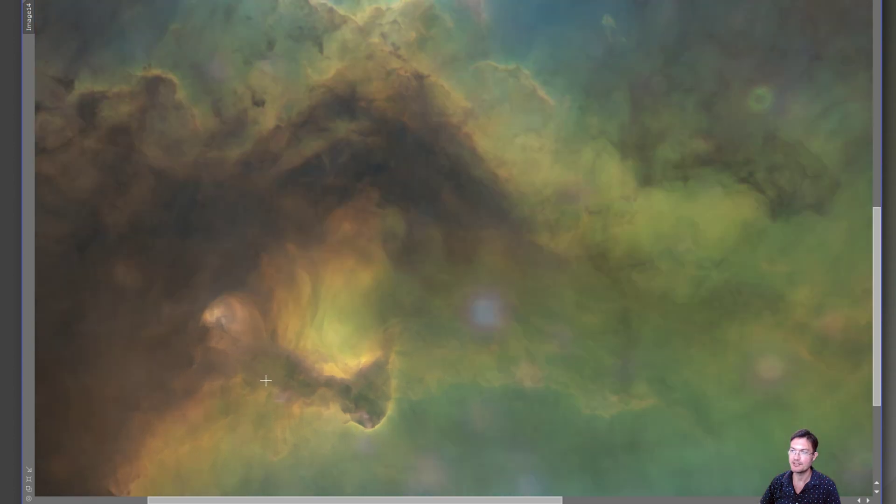
pyautogui.scroll(1, 262, 380)
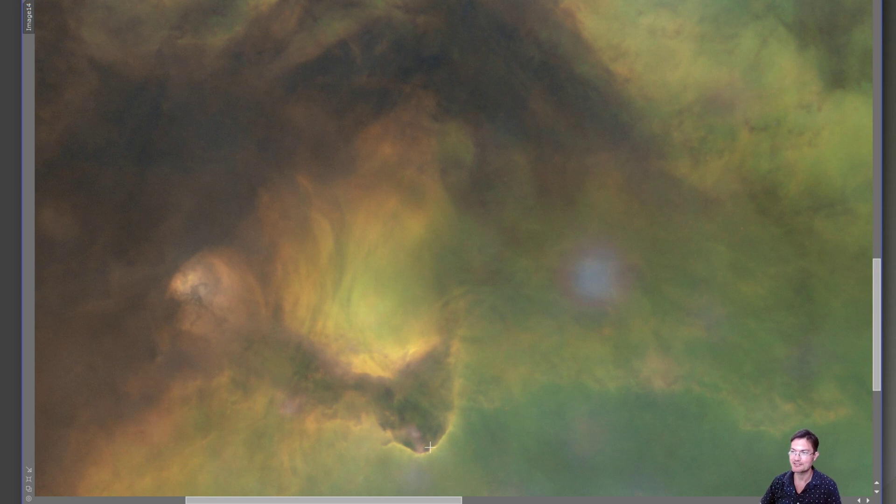
pyautogui.scroll(-3, 357, 110)
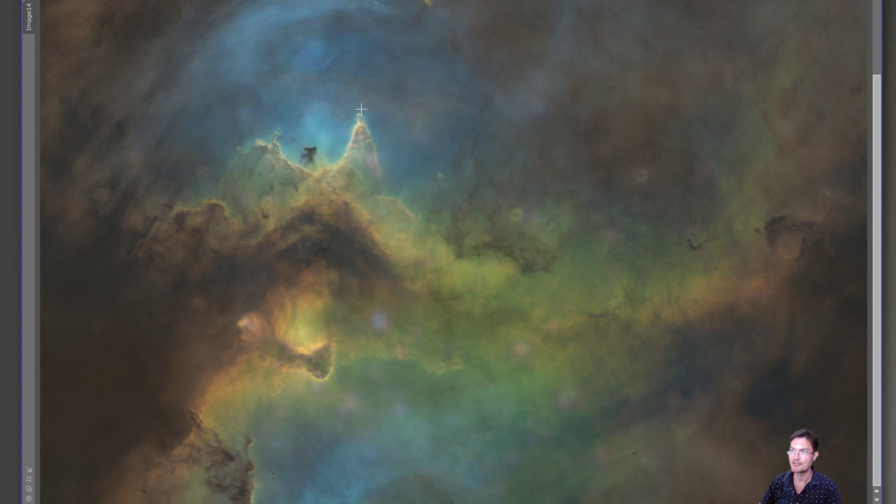
pyautogui.scroll(3, 346, 112)
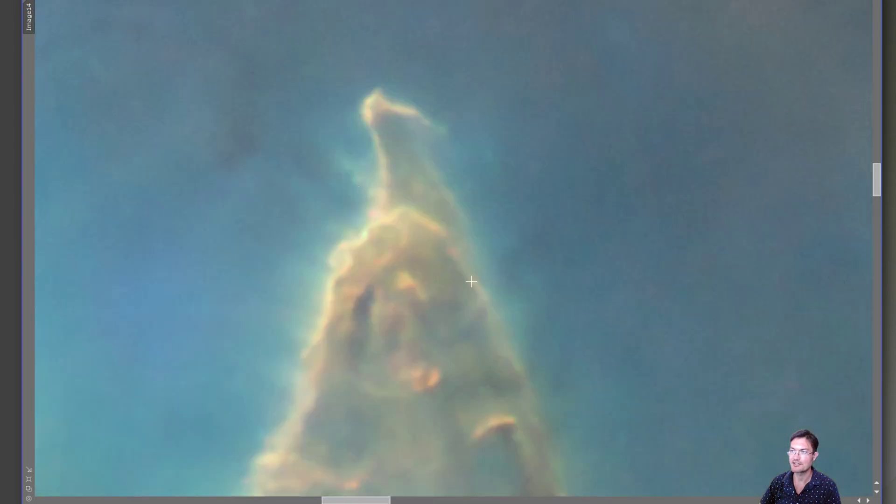
pyautogui.scroll(-1, 363, 245)
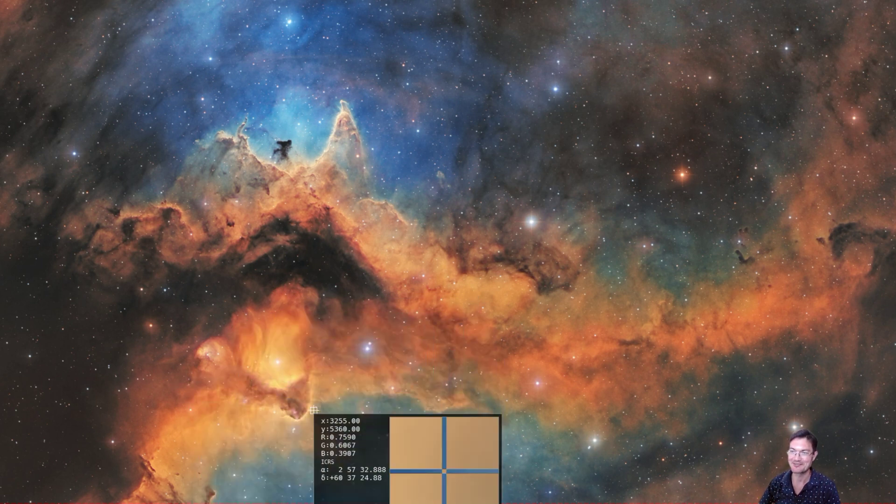
# Step: Exit the full-screen view to return to the Peer Into the Soul AstroBin page
pyautogui.press('Escape')
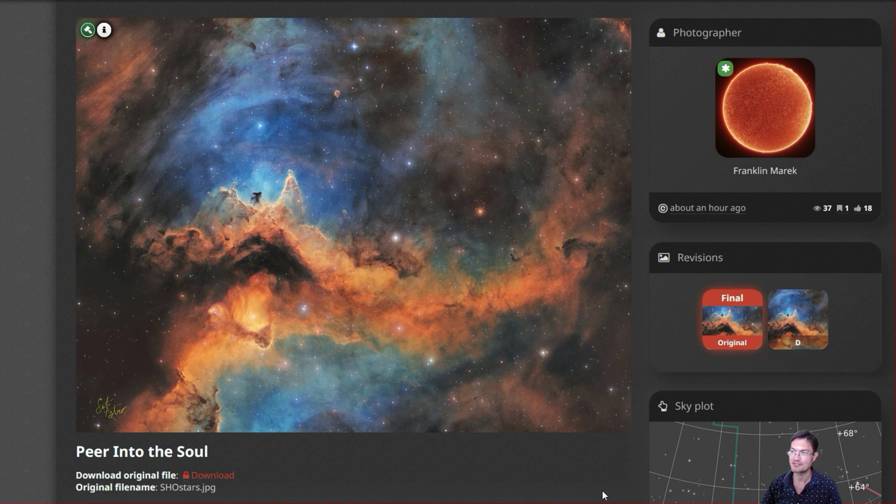
# Step: Scroll through Equipment, Acquisition details and Description down to the Shadows on a hillside crop
pyautogui.scroll(-10, 424, 363)
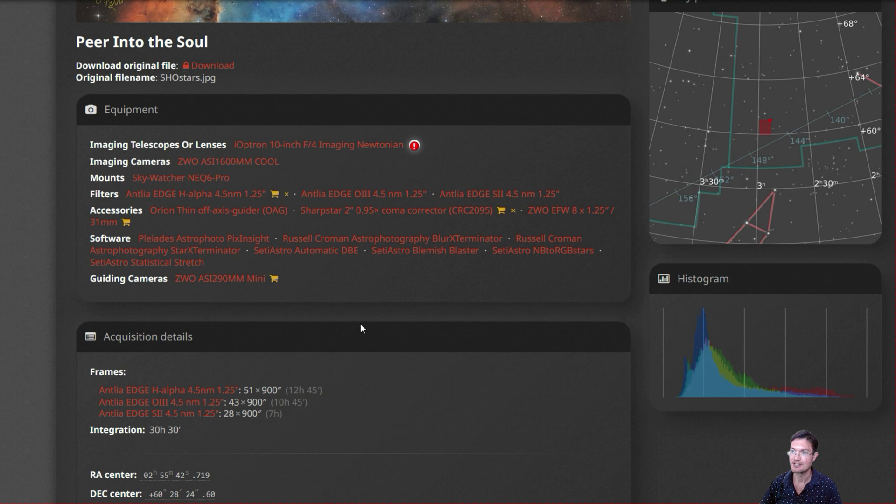
pyautogui.scroll(-4, 425, 364)
pyautogui.scroll(-2, 417, 348)
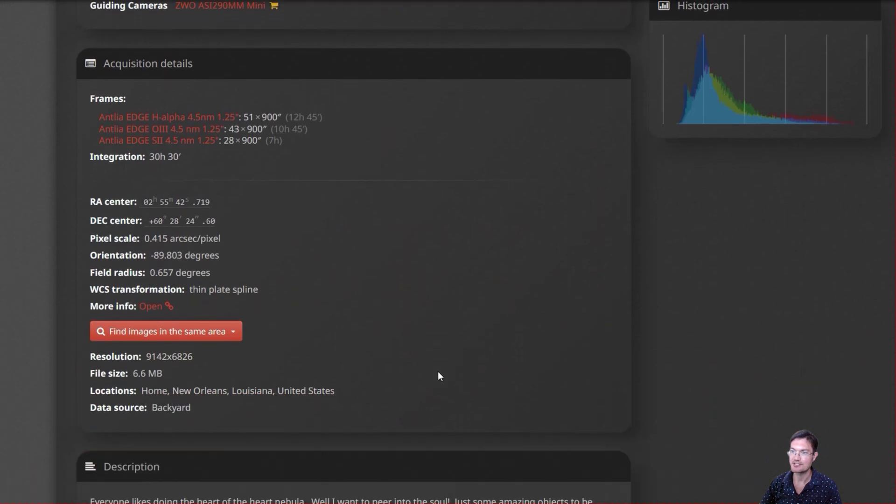
pyautogui.scroll(7, 439, 374)
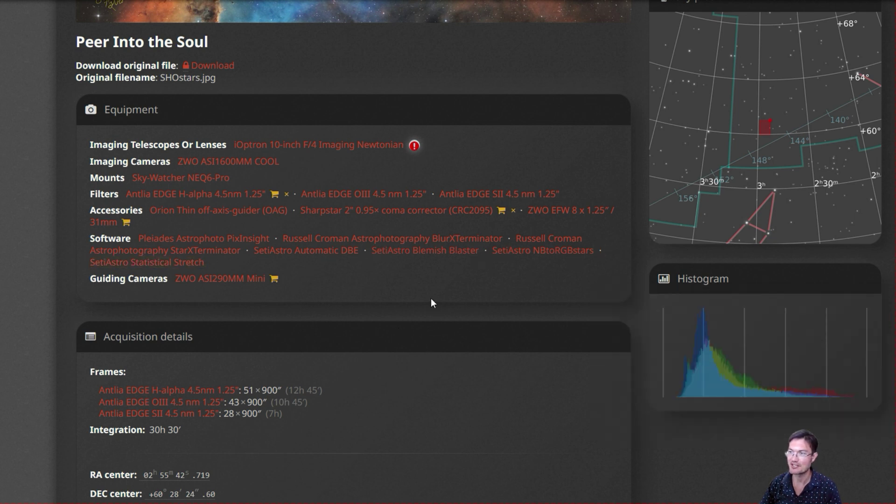
pyautogui.scroll(-8, 465, 394)
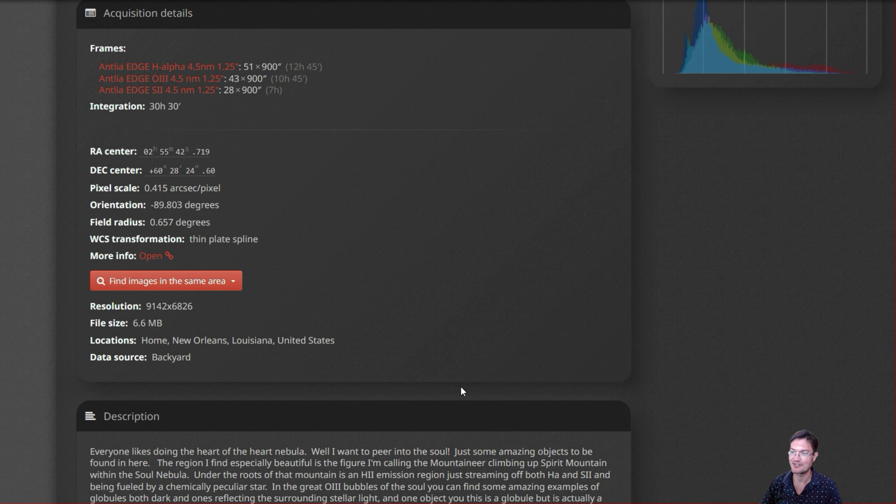
pyautogui.scroll(-7, 461, 388)
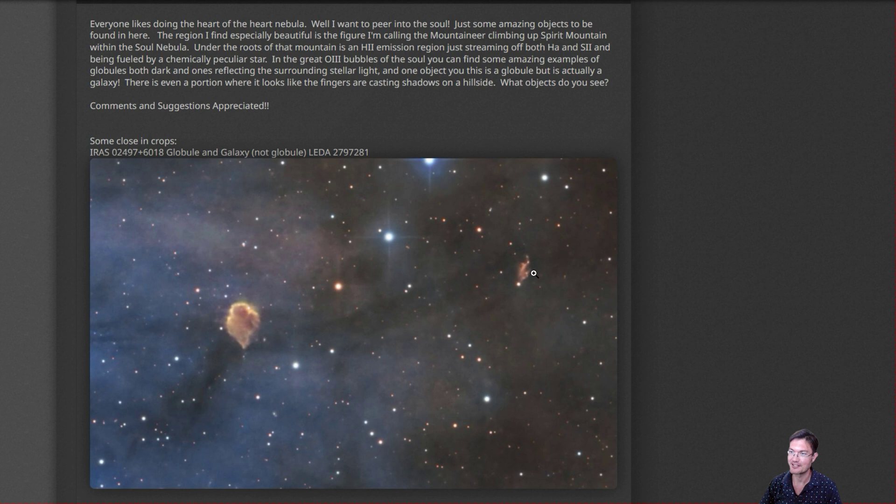
pyautogui.scroll(-5, 522, 319)
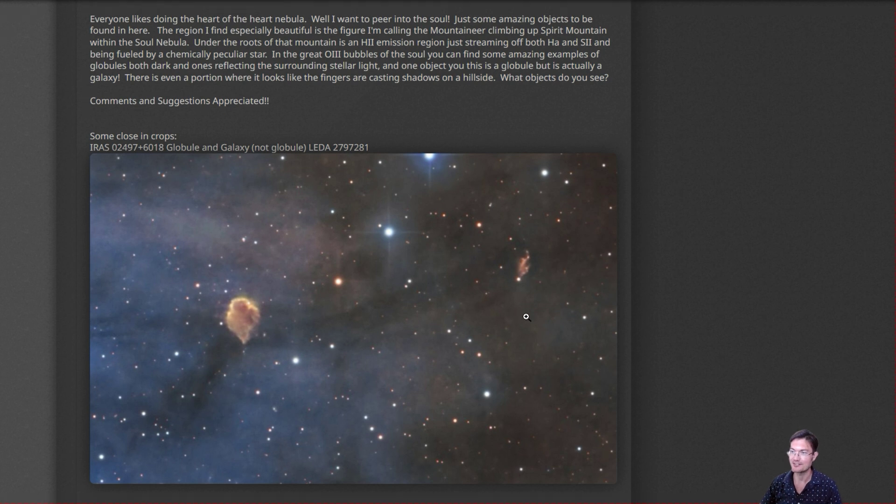
pyautogui.scroll(-10, 519, 314)
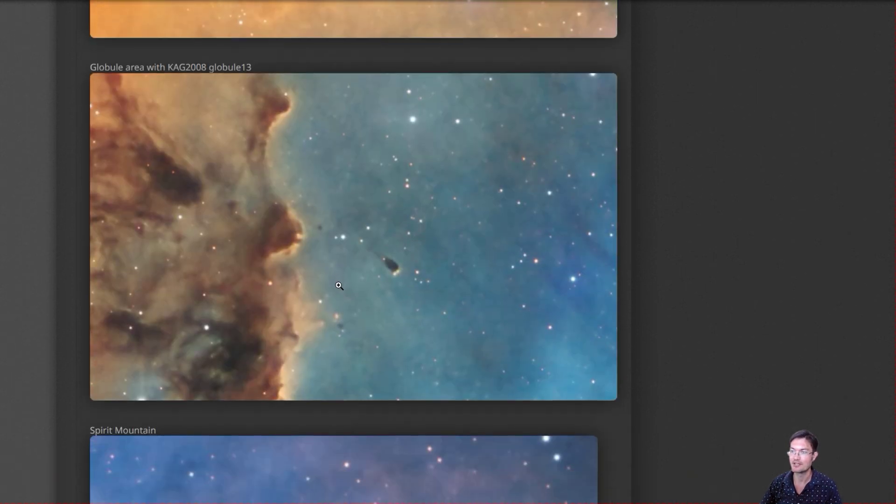
pyautogui.scroll(-20, 312, 289)
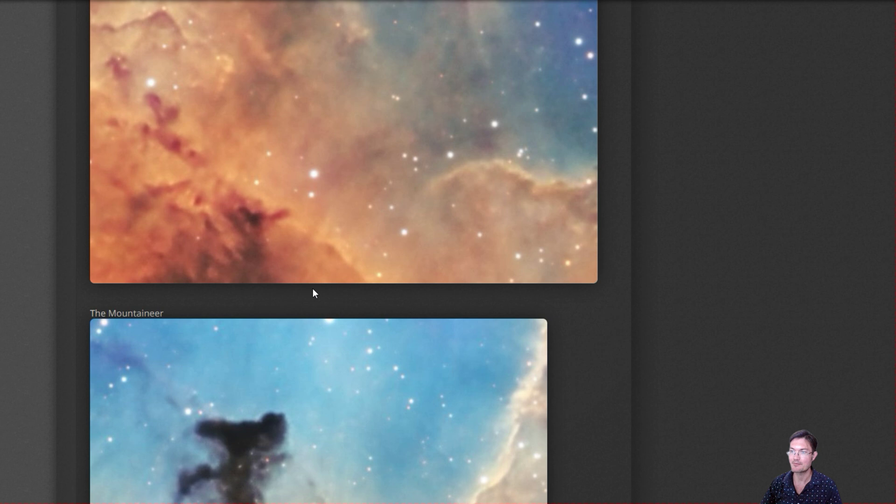
pyautogui.scroll(-15, 312, 291)
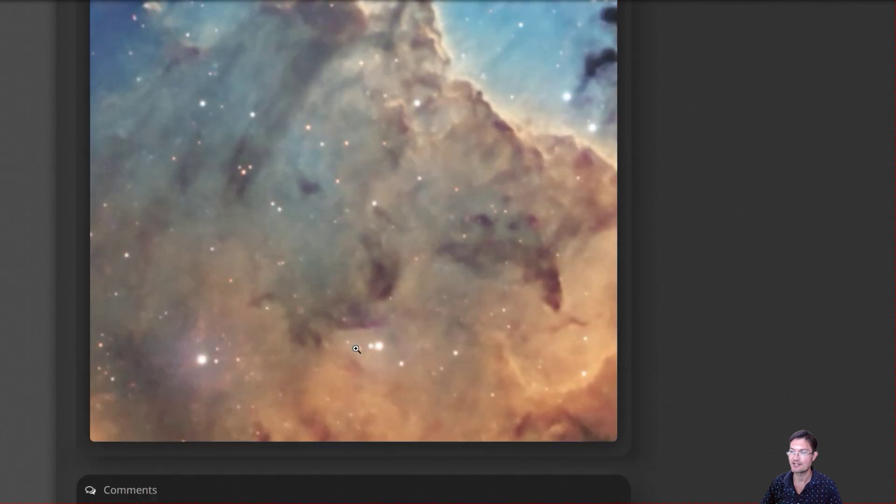
pyautogui.scroll(6, 522, 278)
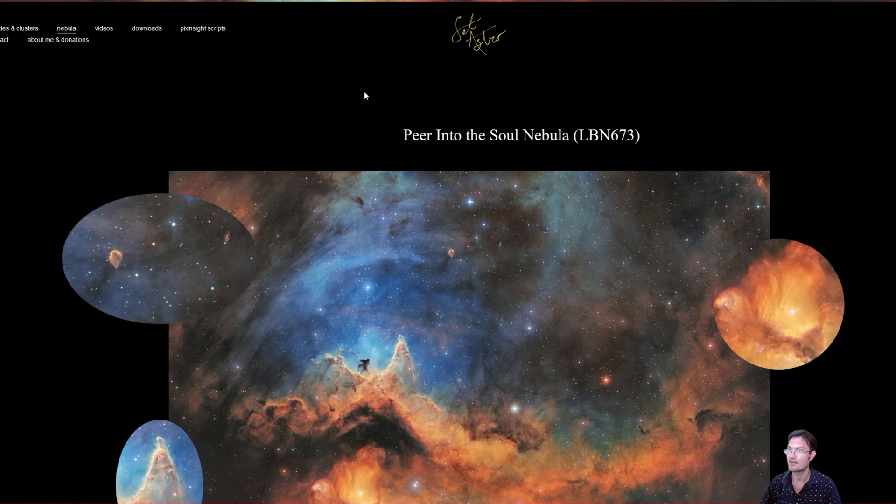
# Step: Scroll down the Peer Into the Soul Nebula (LBN673) page toward its description
pyautogui.scroll(-3, 310, 130)
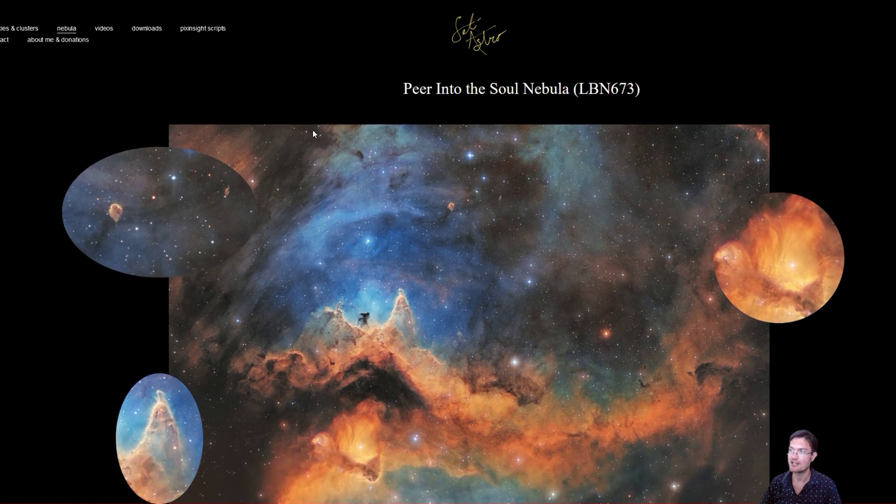